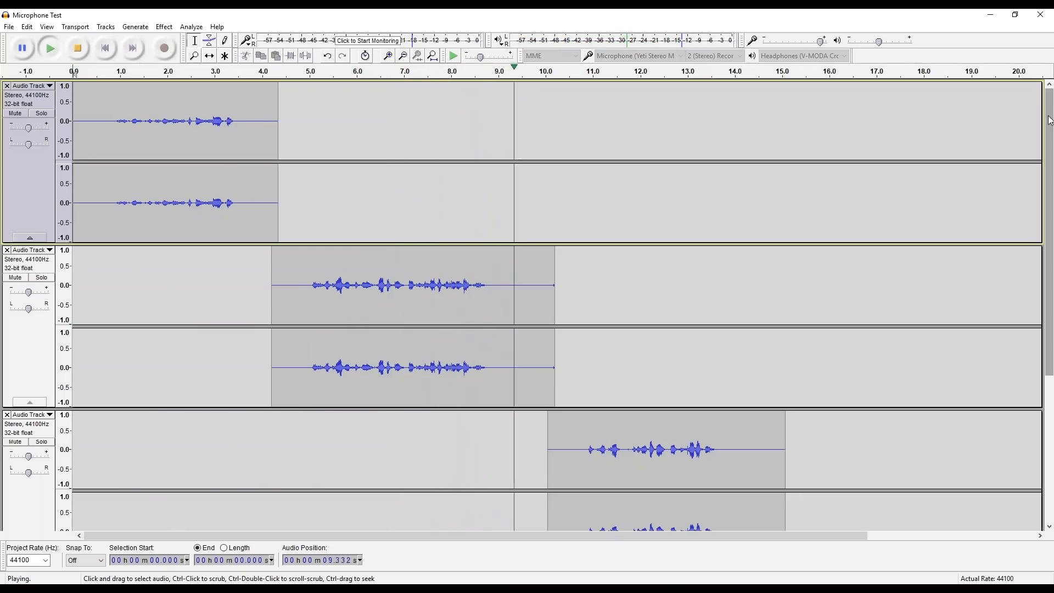
left_click_drag(1050, 120, 1052, 266)
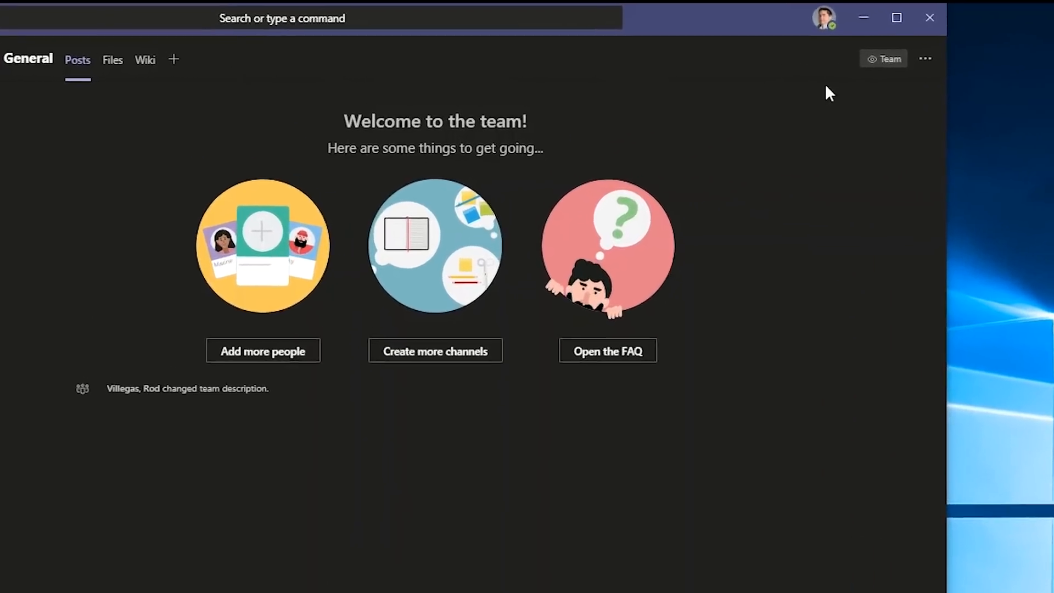
Reach Settings > Devices via the profile menu, showing the V-MODA headset speaker and Yeti microphone
left_click(834, 22)
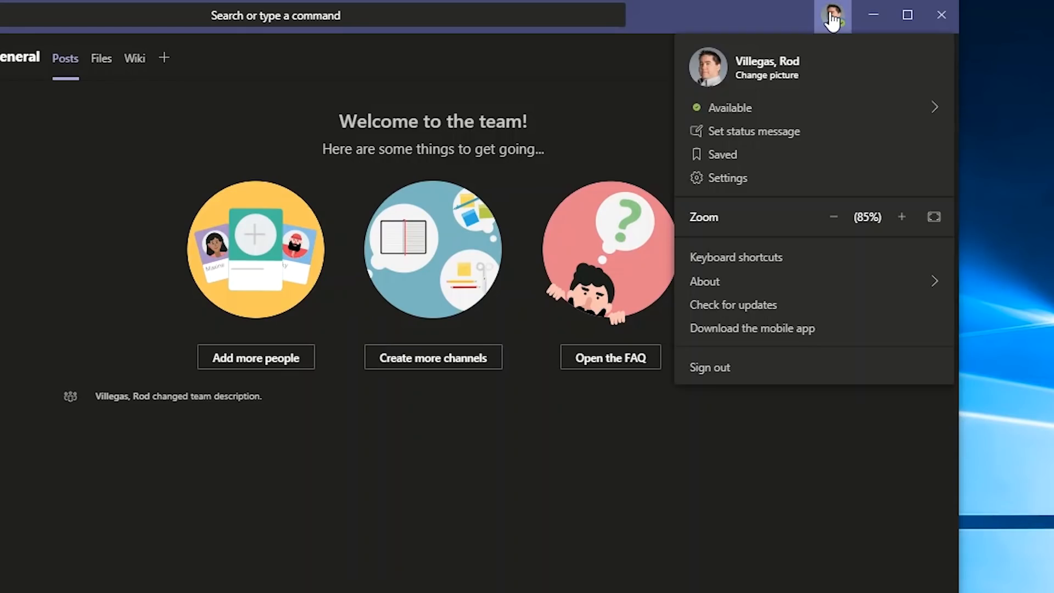
left_click(728, 178)
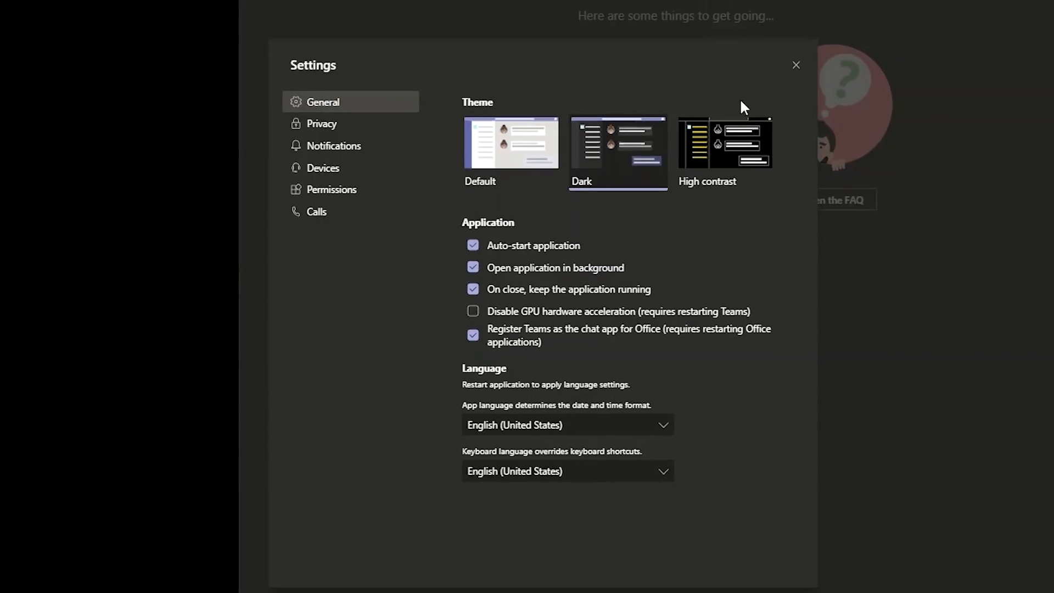
left_click(322, 170)
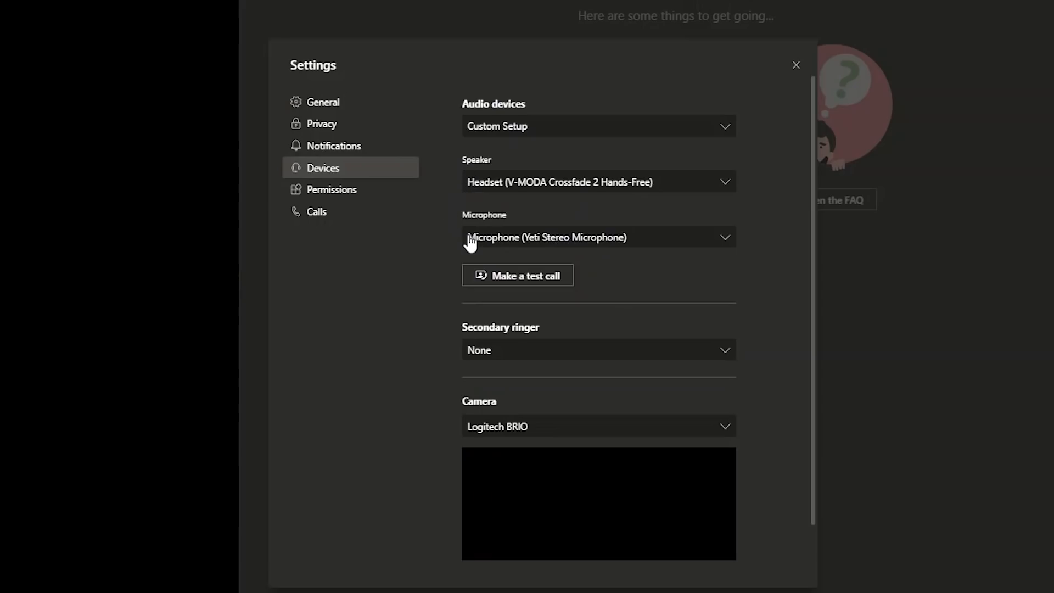
Launch a test call with the selected headset and Yeti microphone
left_click(521, 283)
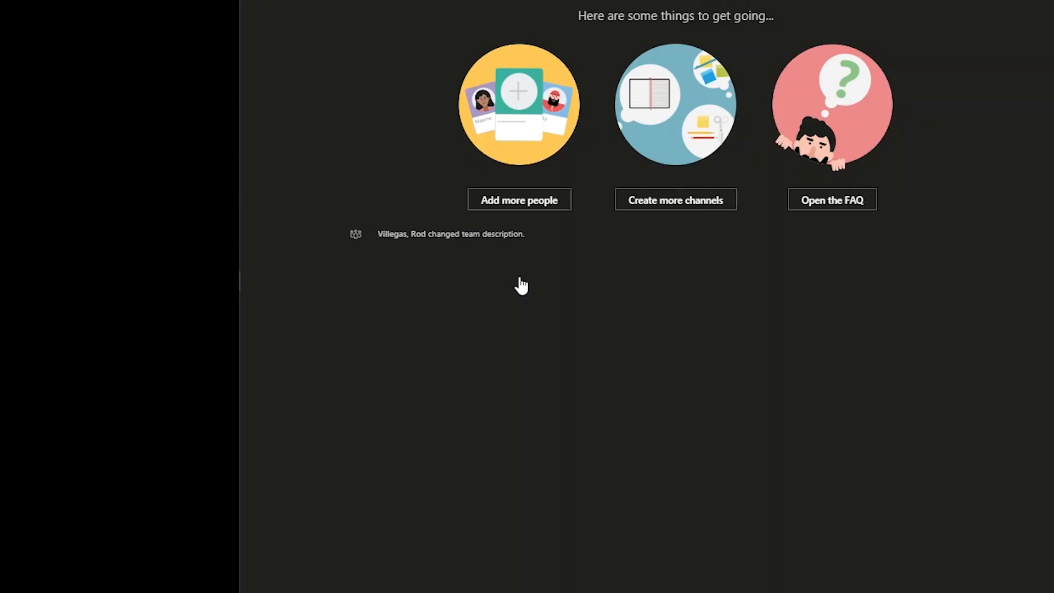